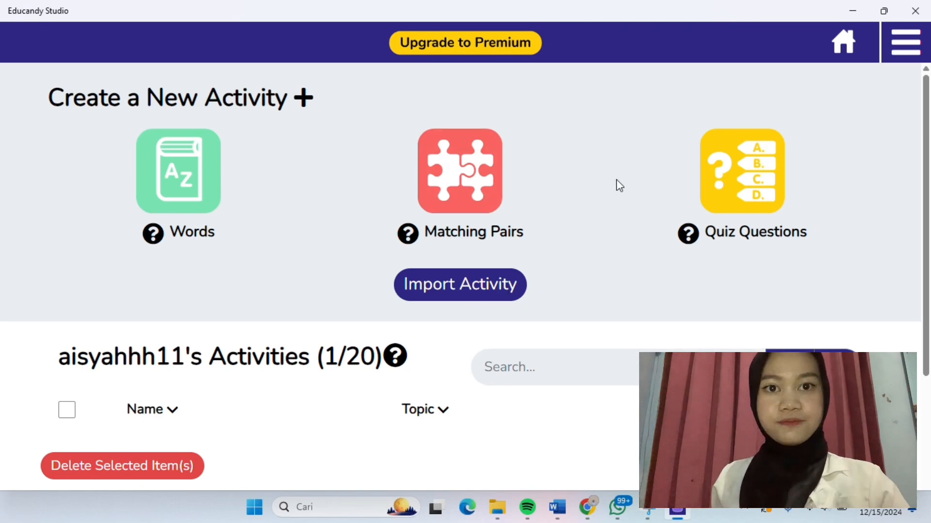
# Step: Create a new Matching Pairs activity named "kuis" with the subject "materi bank SMA"
pyautogui.click(469, 184)
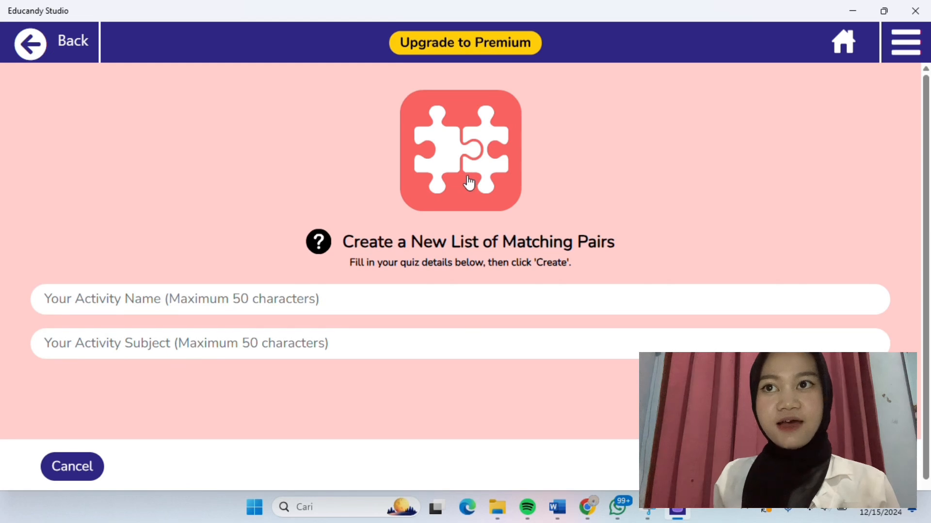
pyautogui.click(260, 310)
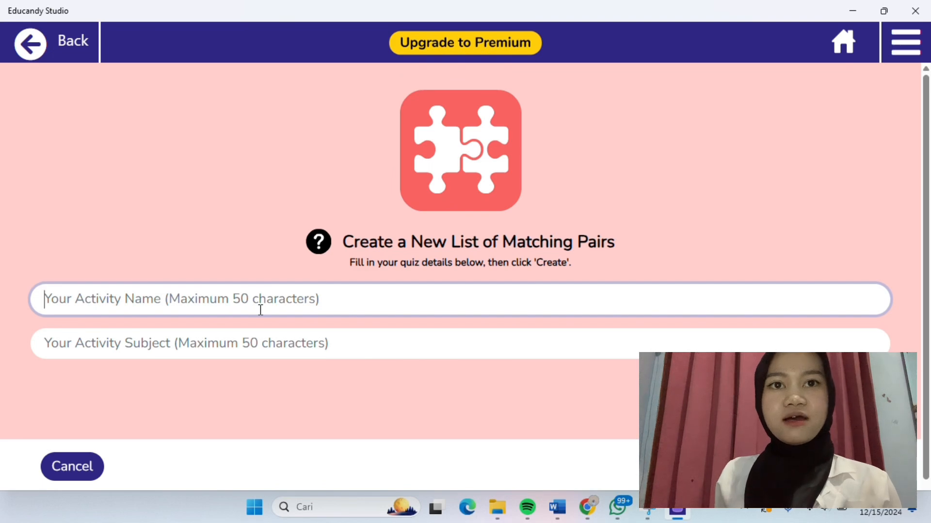
pyautogui.write('kuis')
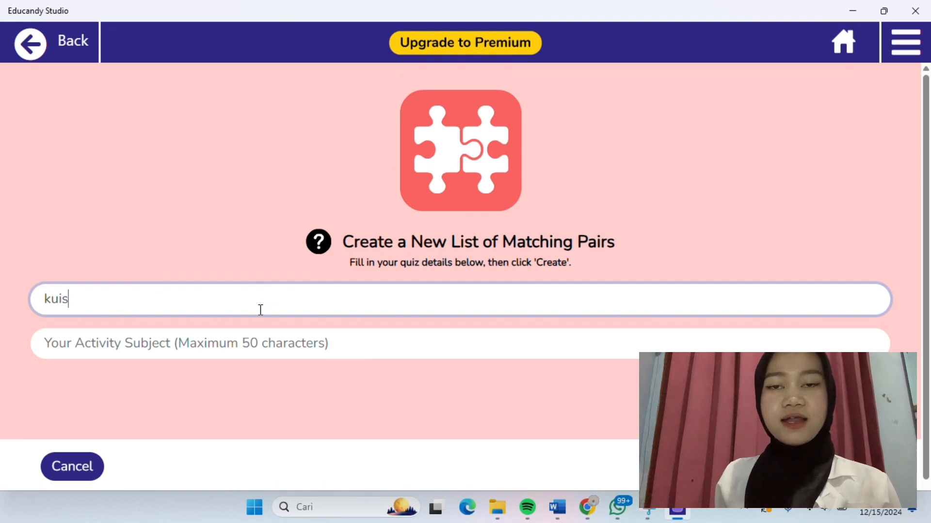
pyautogui.click(220, 345)
pyautogui.write('materi')
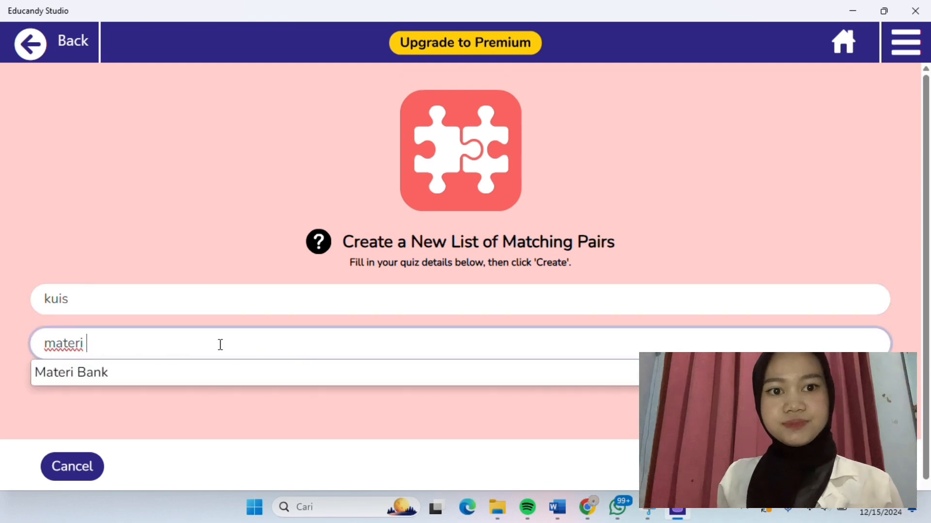
pyautogui.write(' ba')
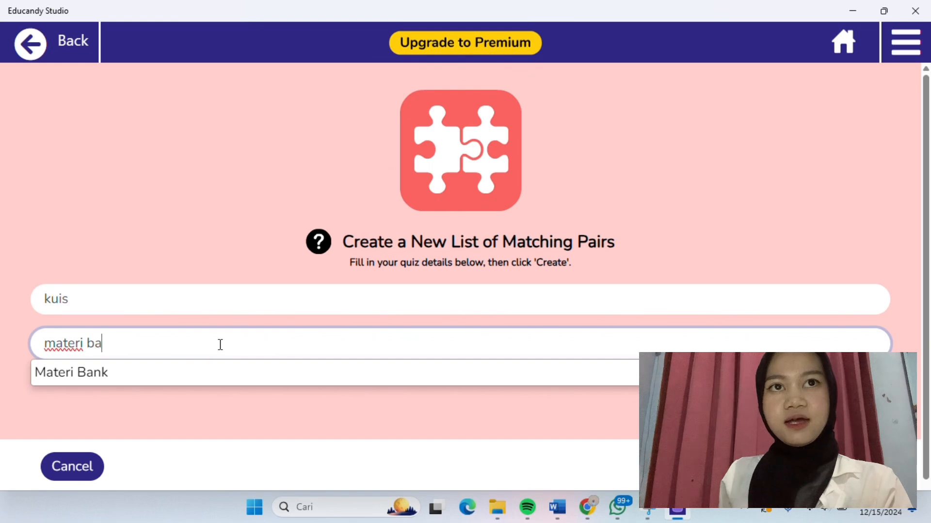
pyautogui.write('nk SMA')
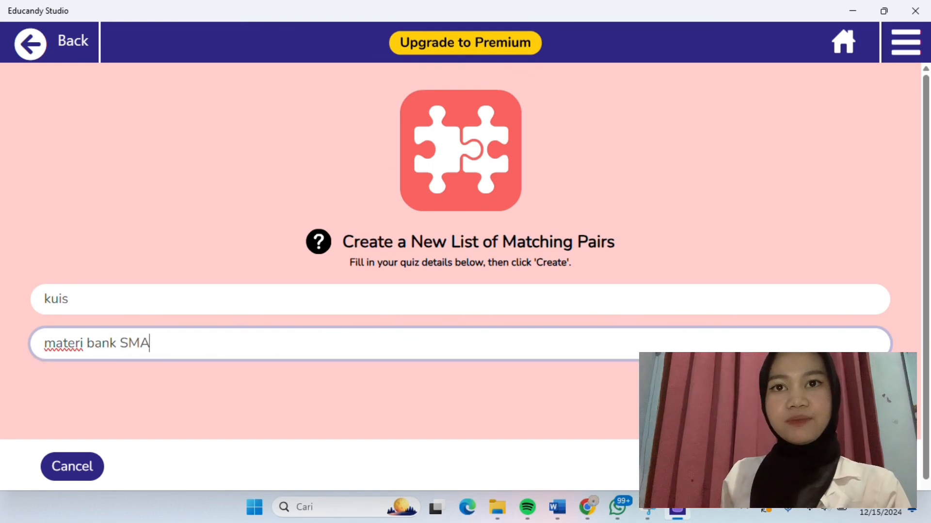
pyautogui.click(848, 467)
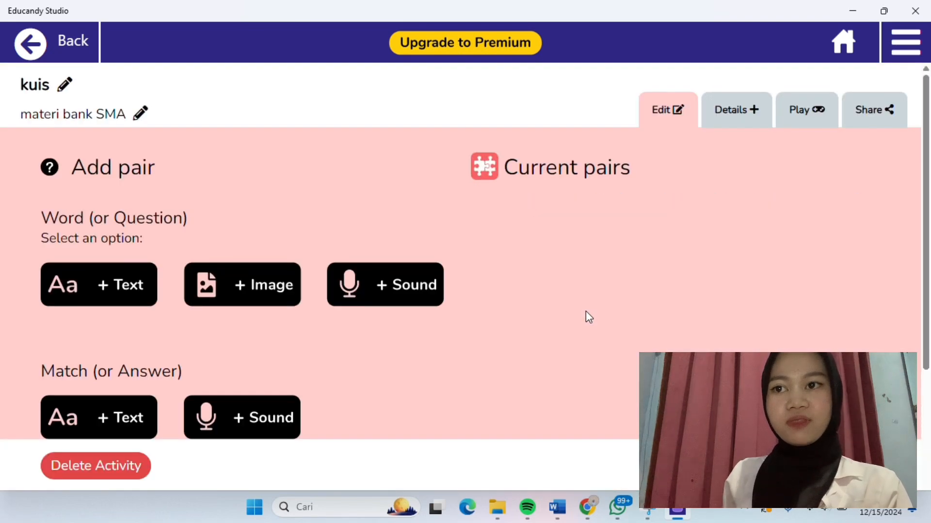
# Step: Add a text question to the new pair reading "apakah yang diumaksud dengan bank?"
pyautogui.scroll(-5, 344, 345)
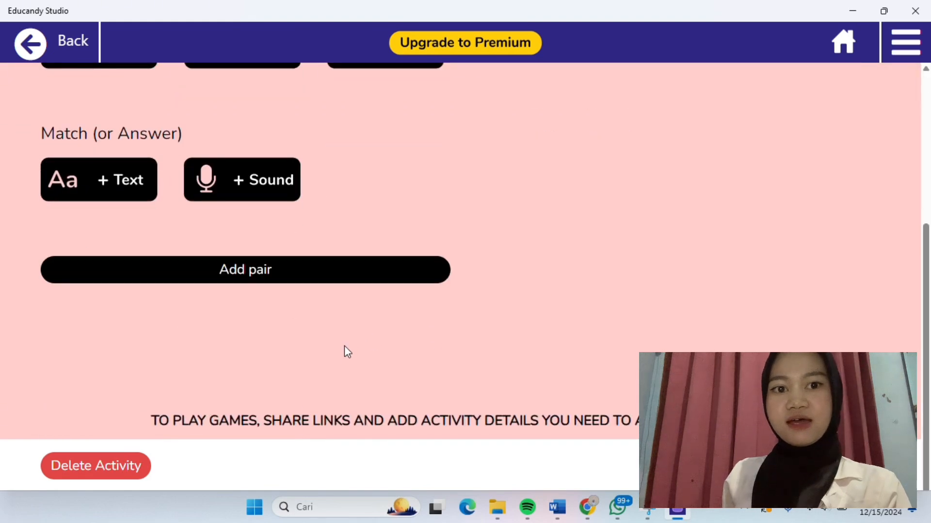
pyautogui.scroll(5, 344, 345)
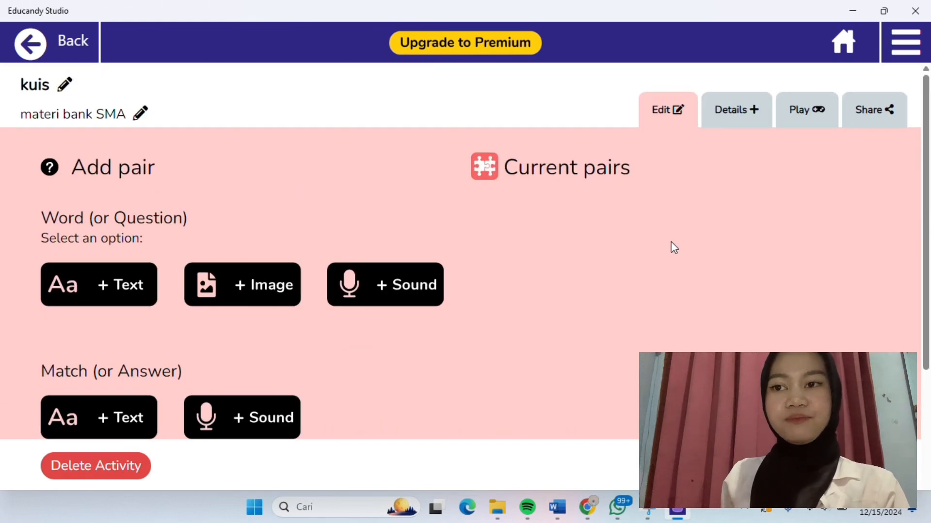
pyautogui.click(121, 283)
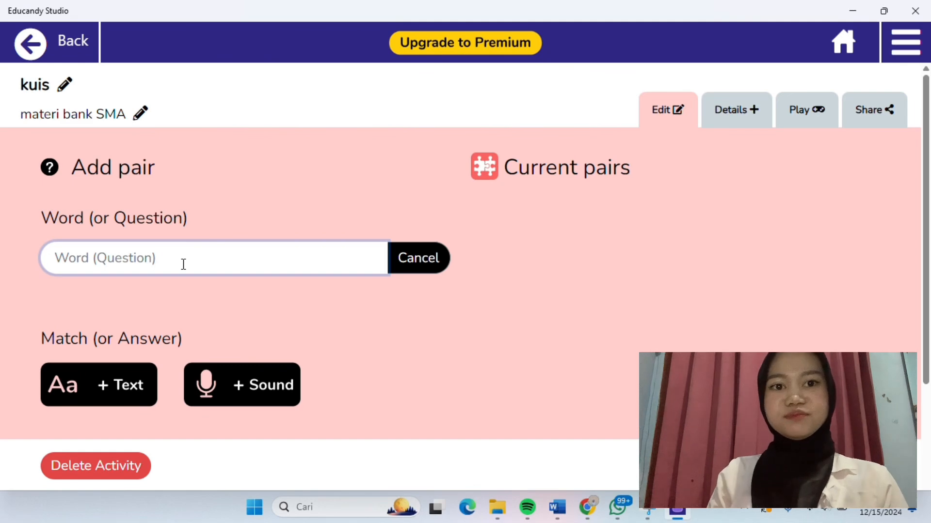
pyautogui.write('apakah yang ')
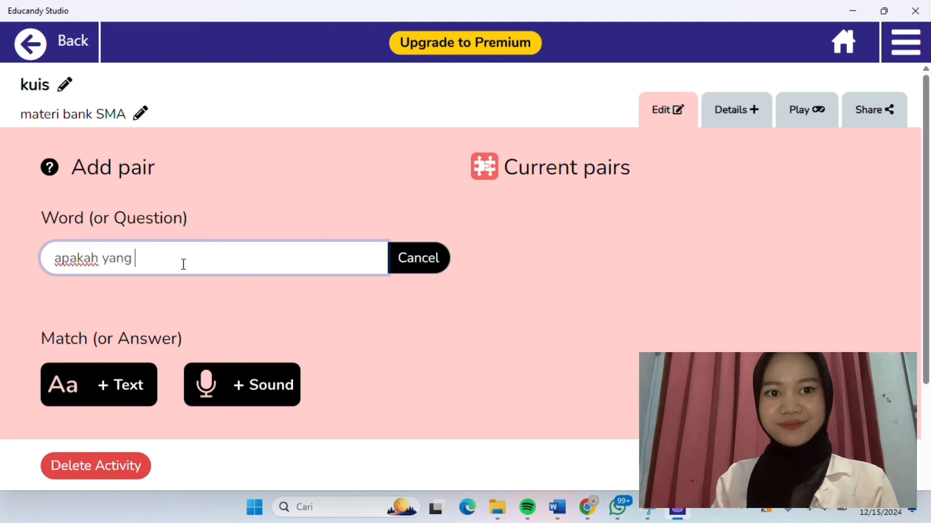
pyautogui.write('diumaksu')
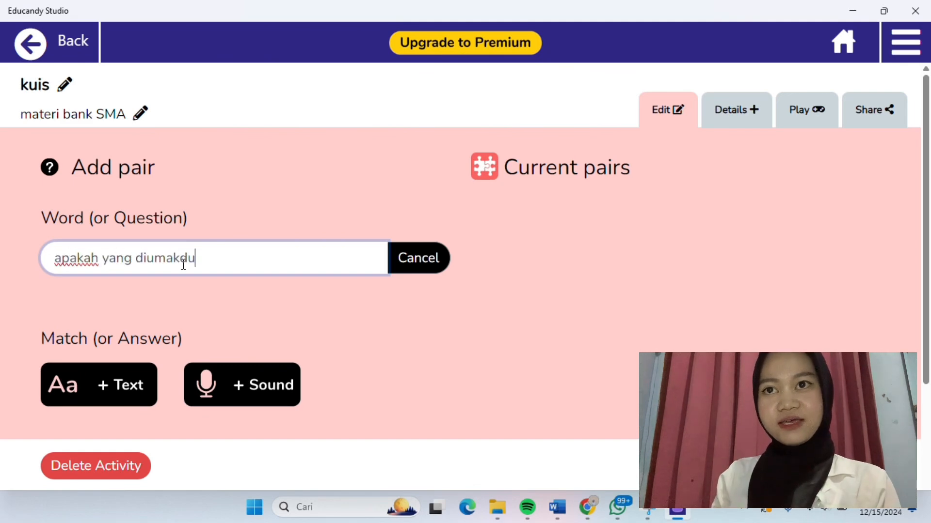
pyautogui.press('BackSpace')
pyautogui.press('BackSpace')
pyautogui.write('s')
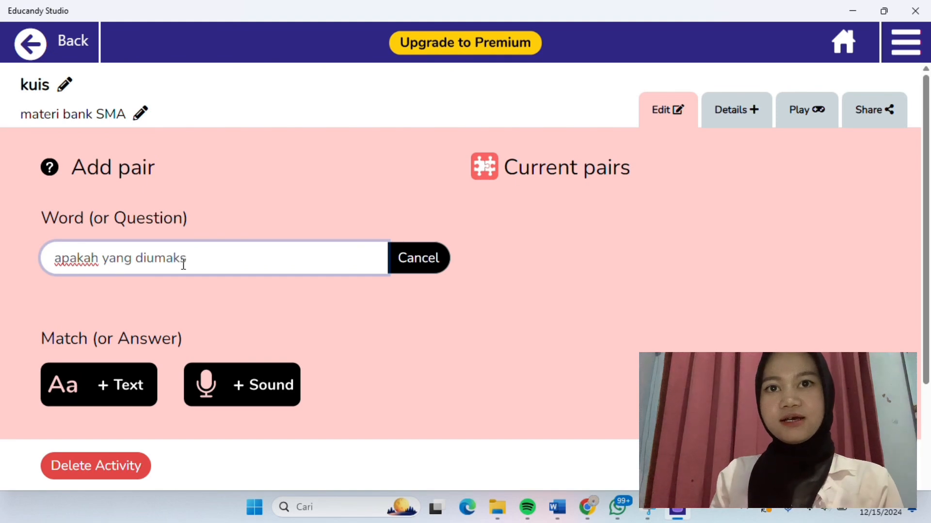
pyautogui.write('ud dengan bank?')
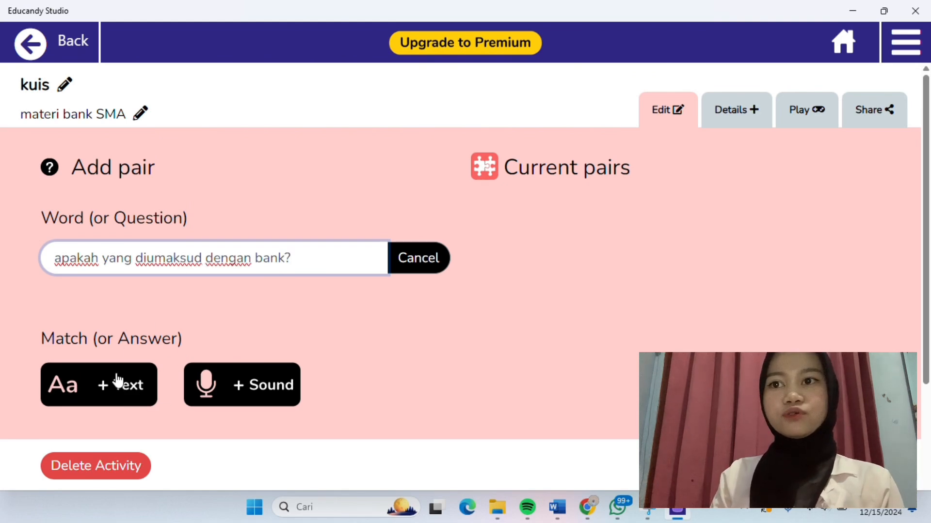
# Step: Paste the text answer "badan usaha yang menghimpun dana dari masyarakat dalam bentuk simpanan dan menyalurkannya kepada mas" and add the pair
pyautogui.click(117, 381)
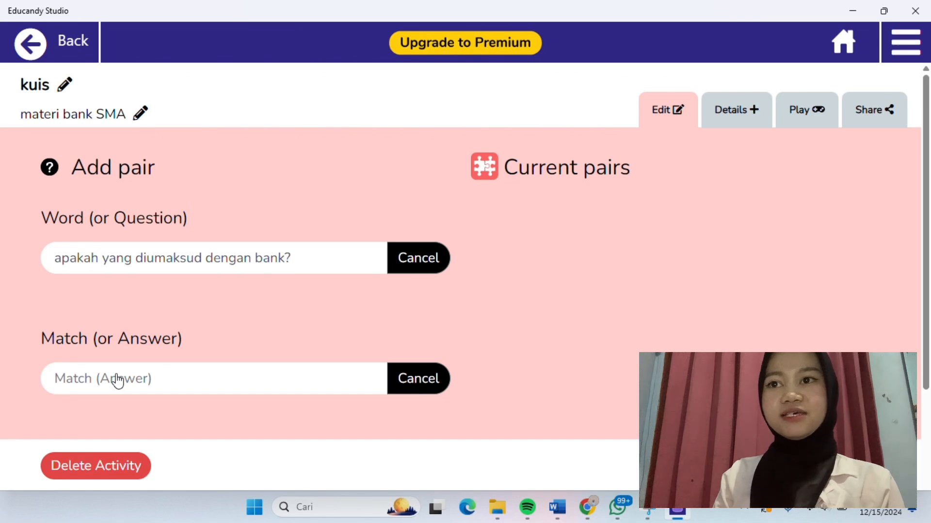
pyautogui.click(126, 377)
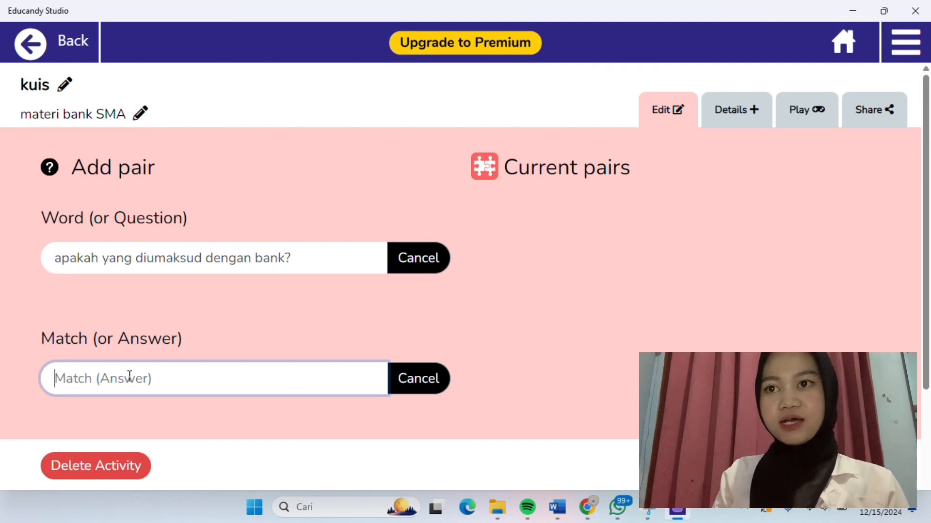
pyautogui.click(389, 22)
pyautogui.click(208, 369)
pyautogui.hotkey('ctrl', 'v')
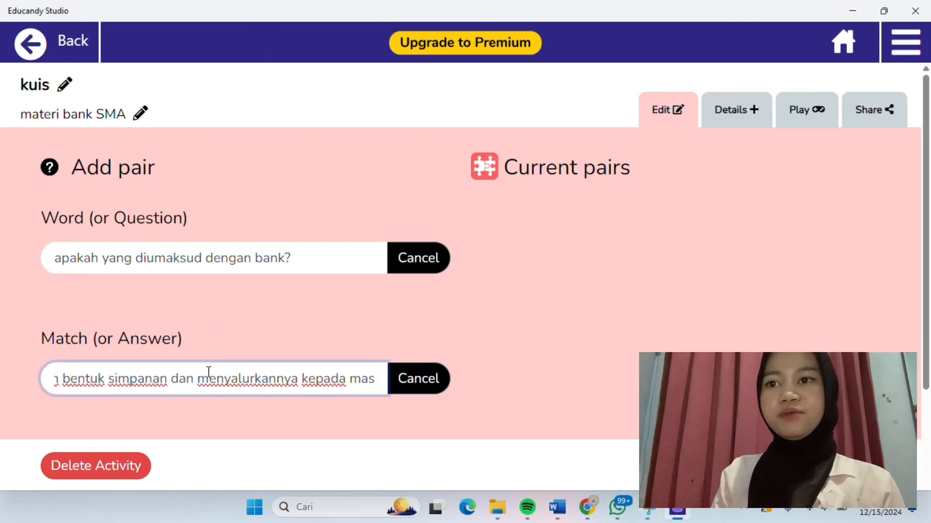
pyautogui.scroll(-4, 233, 374)
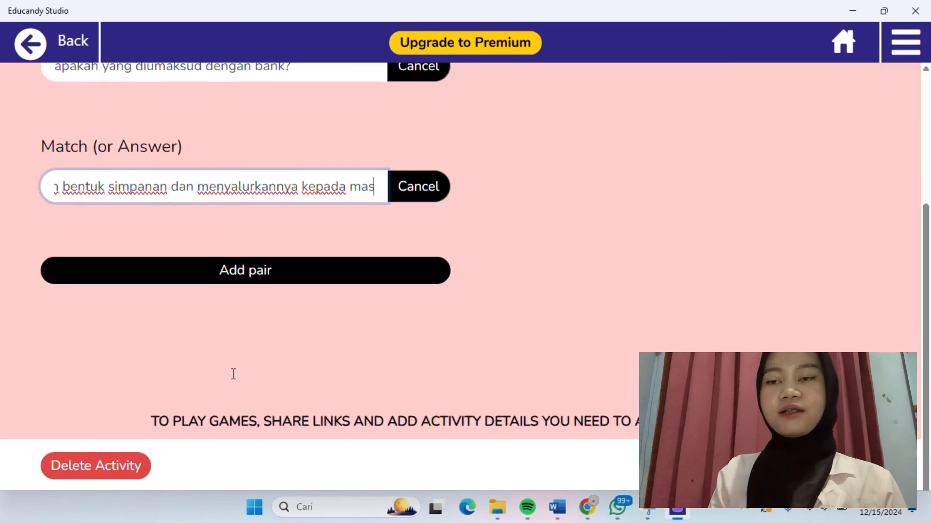
pyautogui.scroll(4, 233, 374)
pyautogui.scroll(-4, 234, 373)
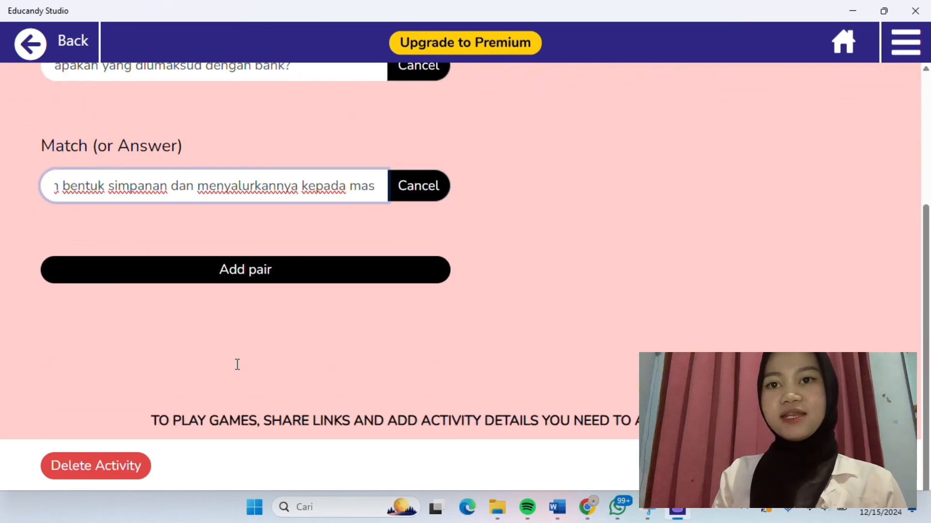
pyautogui.click(263, 271)
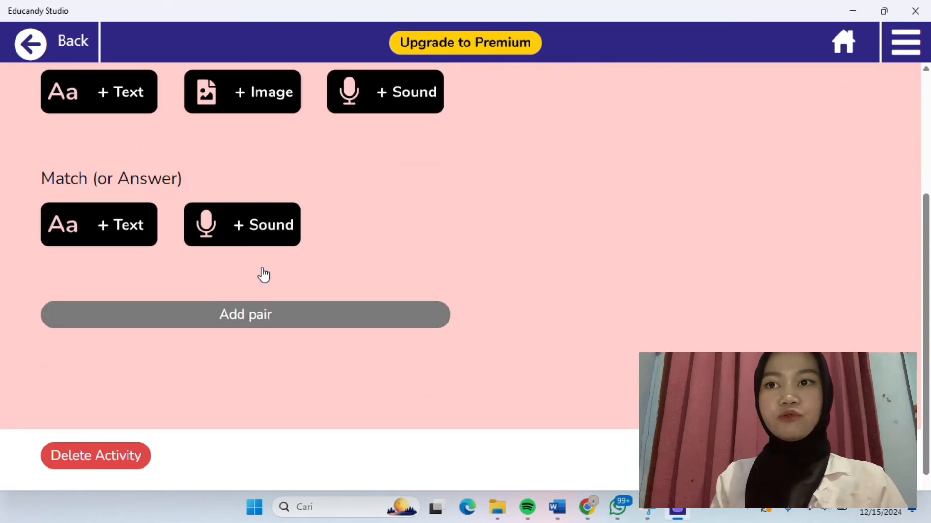
pyautogui.scroll(4, 262, 274)
pyautogui.scroll(-1, 260, 276)
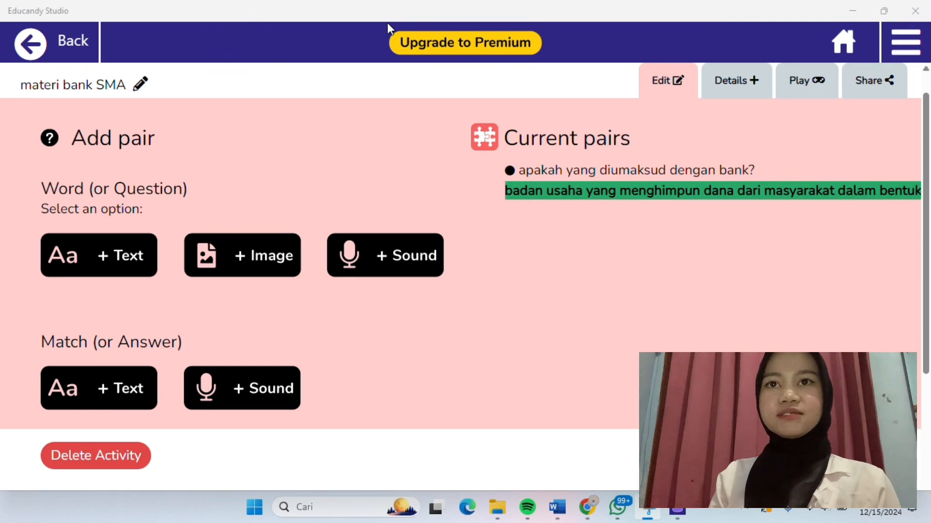
# Step: Try the image option for a question, view the premium subscription plans and return to the activity
pyautogui.click(219, 264)
pyautogui.click(219, 264)
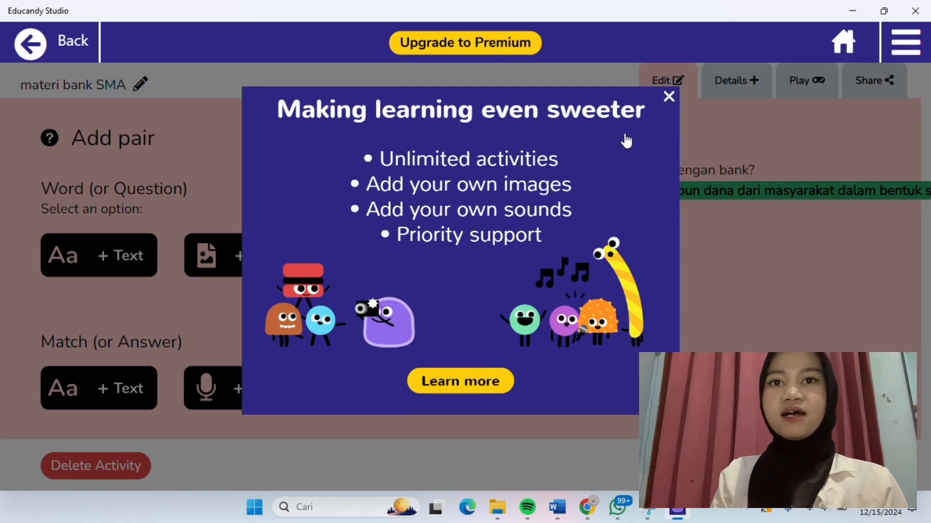
pyautogui.click(453, 381)
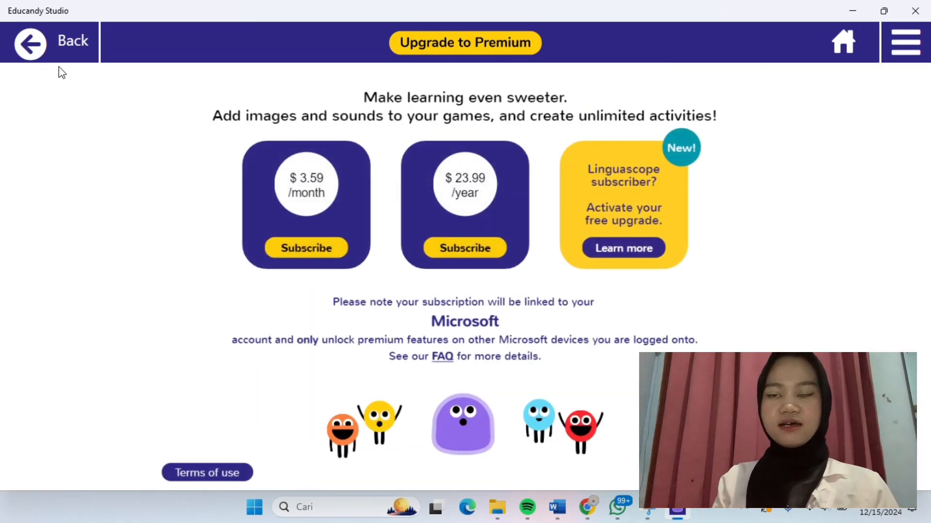
pyautogui.click(34, 57)
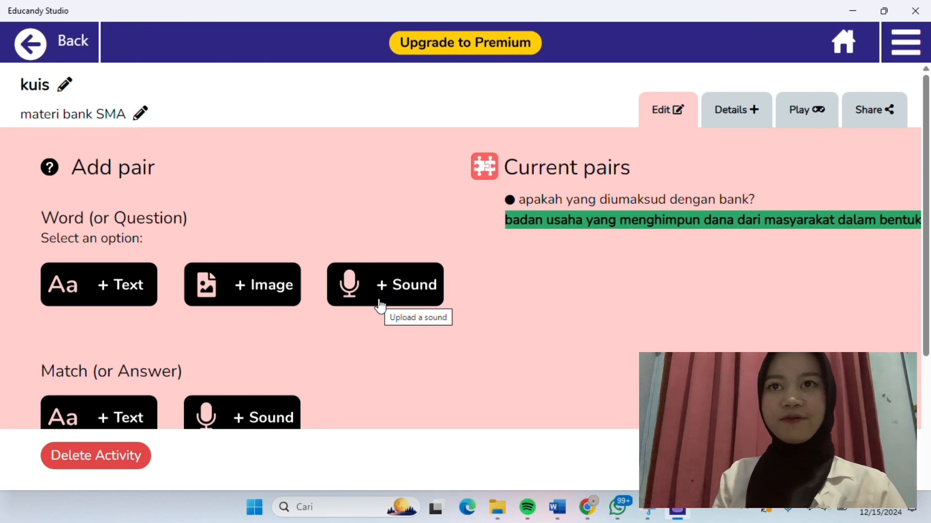
pyautogui.scroll(-5, 380, 306)
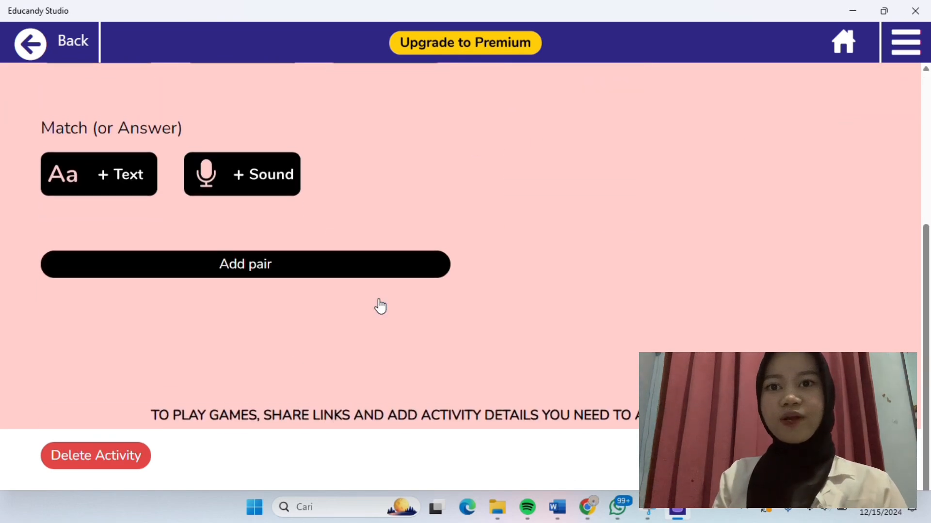
pyautogui.scroll(5, 380, 307)
pyautogui.scroll(-5, 380, 306)
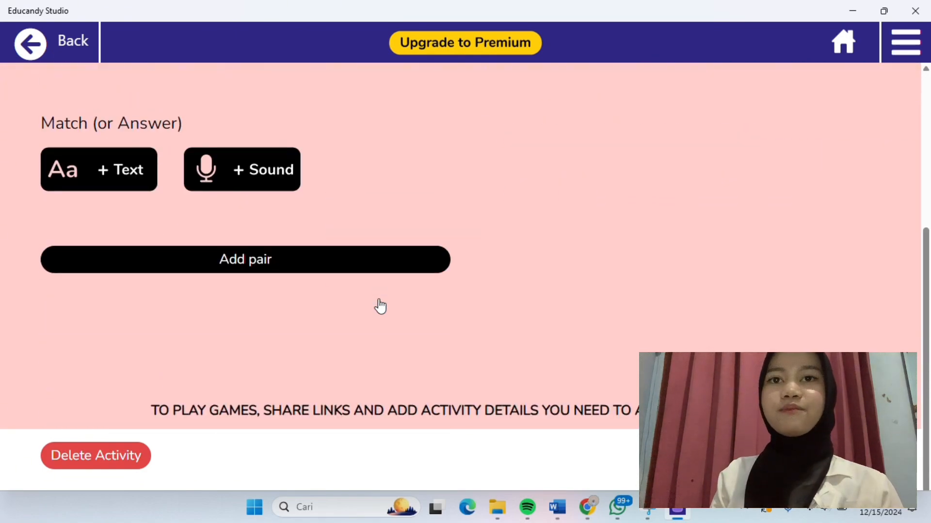
pyautogui.scroll(5, 380, 304)
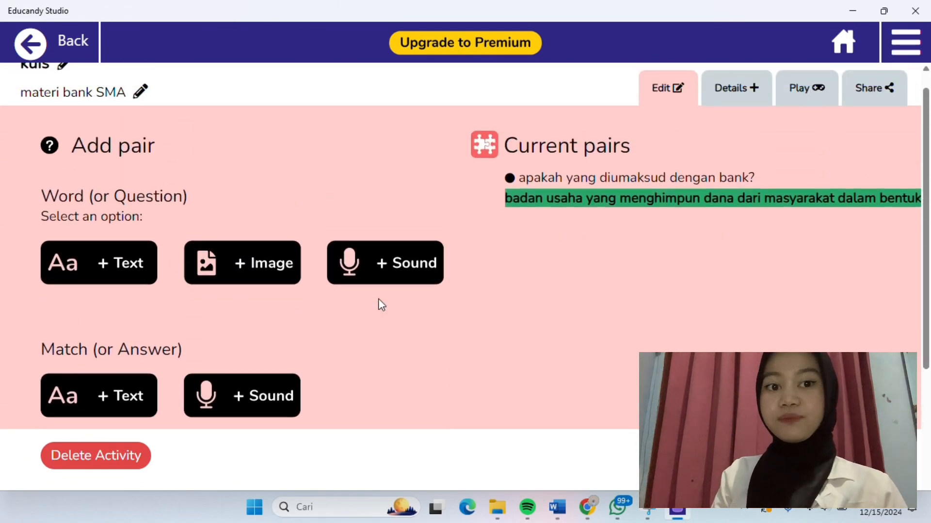
pyautogui.scroll(-4, 380, 305)
pyautogui.scroll(4, 382, 304)
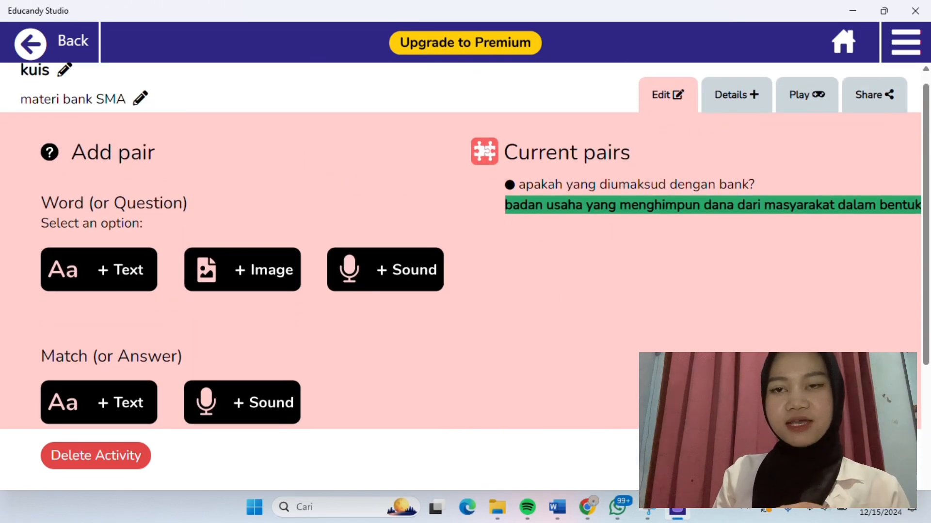
pyautogui.scroll(-5, 392, 315)
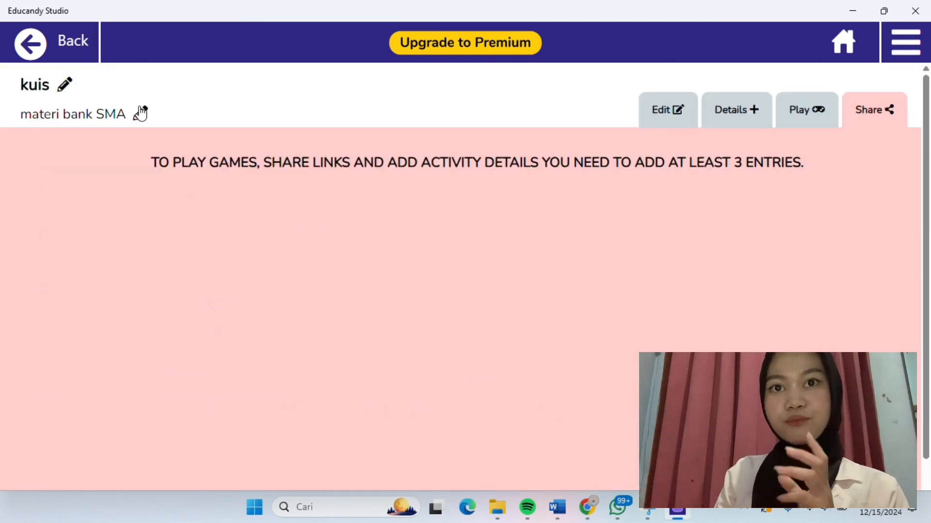
# Step: Open the activity's subject for editing and save it as "materi bank SMA"
pyautogui.click(141, 114)
pyautogui.click(294, 236)
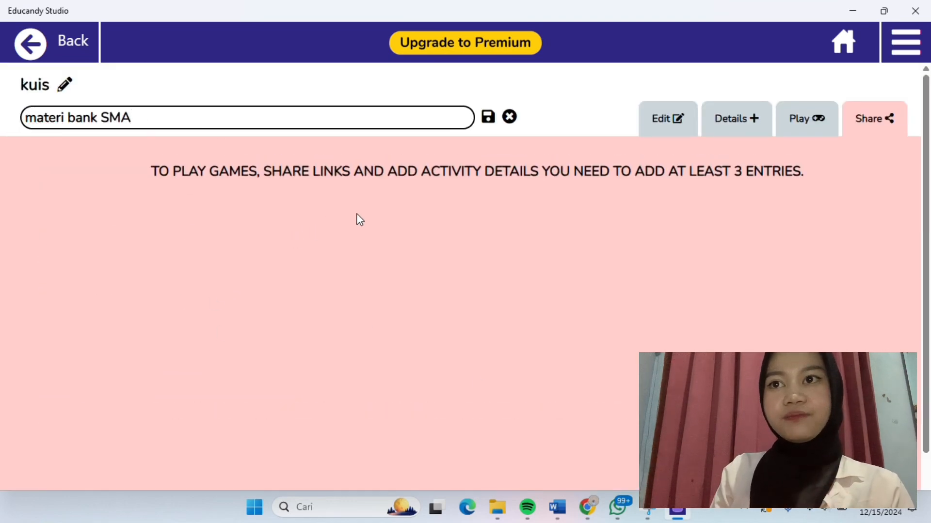
pyautogui.click(488, 117)
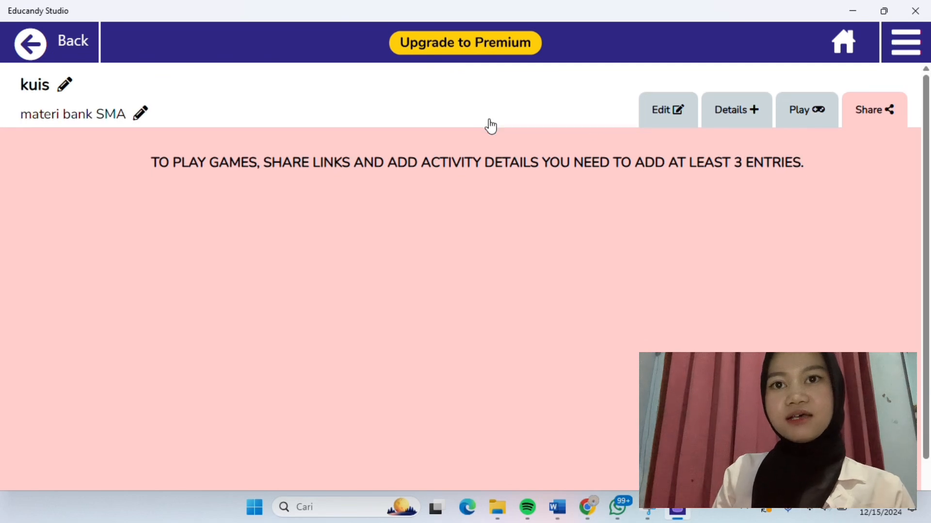
# Step: Return to the activities list, open the sharing details of the kuis activity and copy its share URL
pyautogui.click(41, 44)
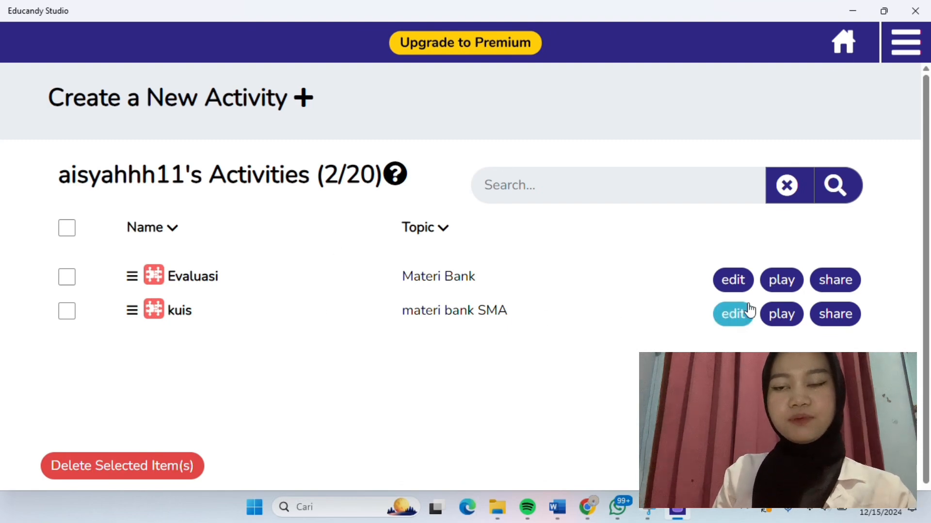
pyautogui.click(819, 321)
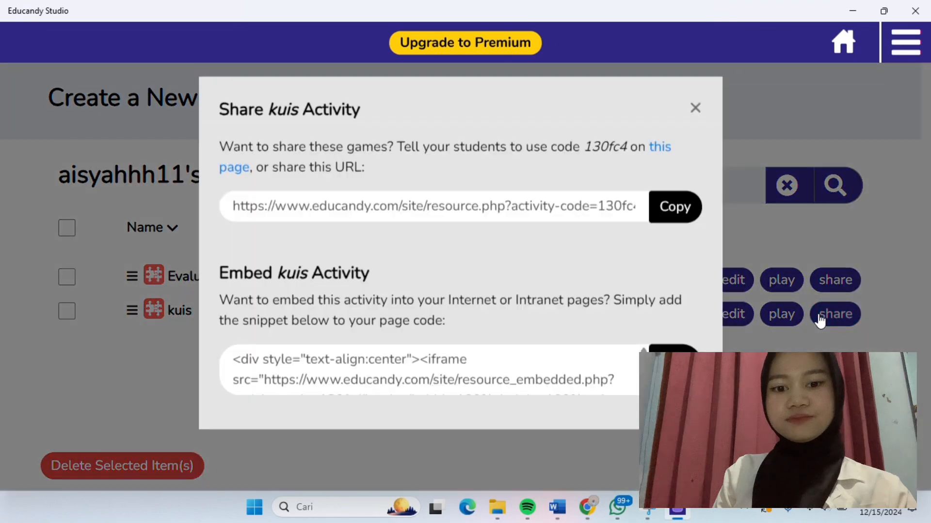
pyautogui.click(672, 229)
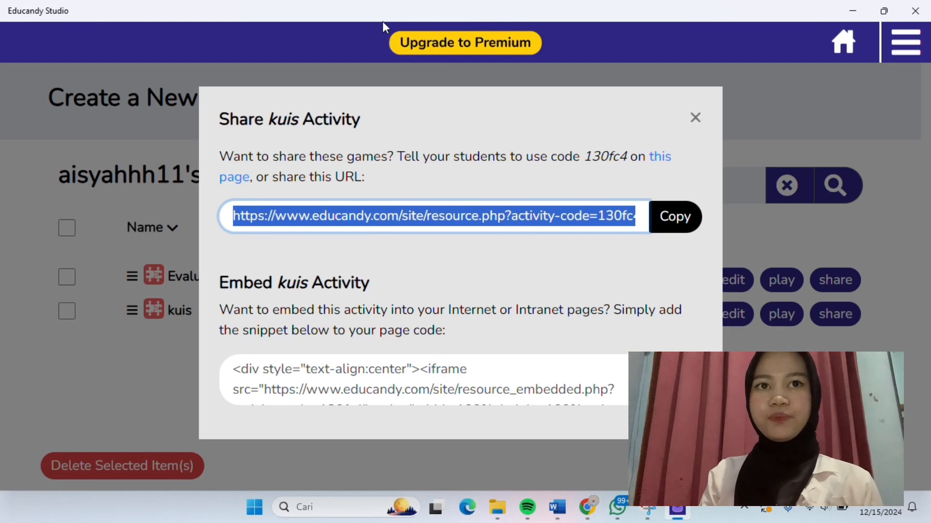
pyautogui.click(413, 20)
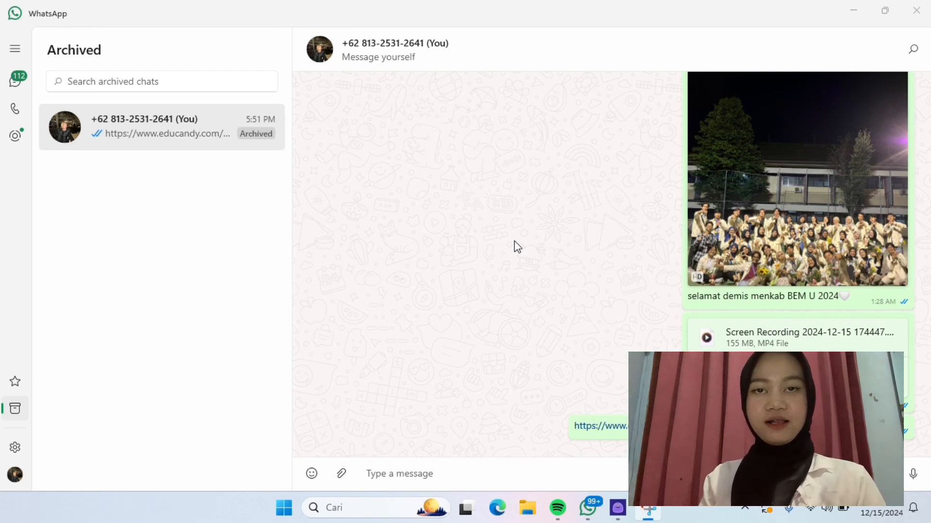
# Step: Copy the Evaluasi activity's share URL in Educandy Studio, switch to WhatsApp and open the activity link sent in the self-chat
pyautogui.click(617, 508)
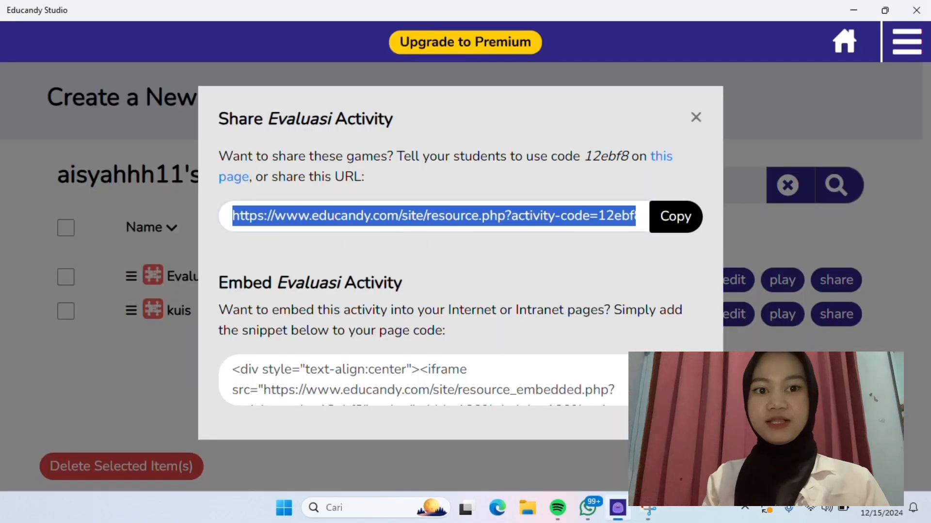
pyautogui.click(681, 217)
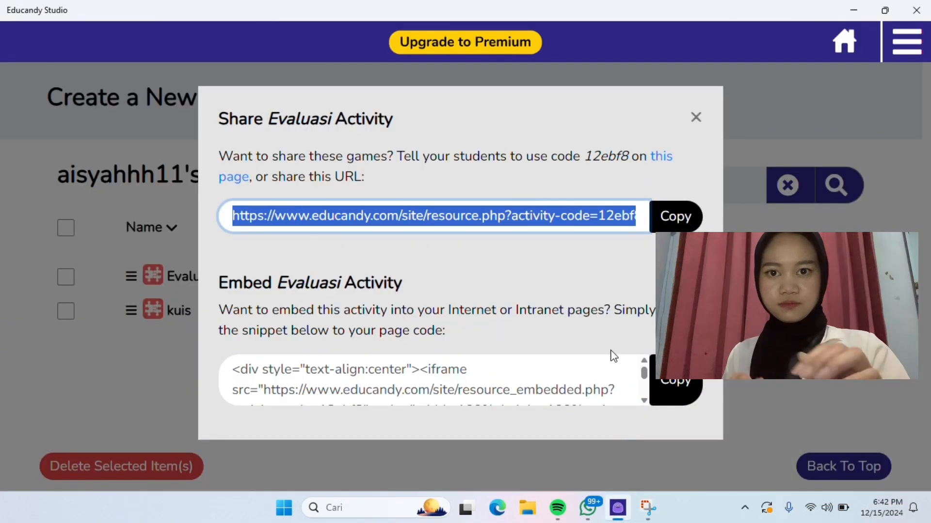
pyautogui.click(586, 517)
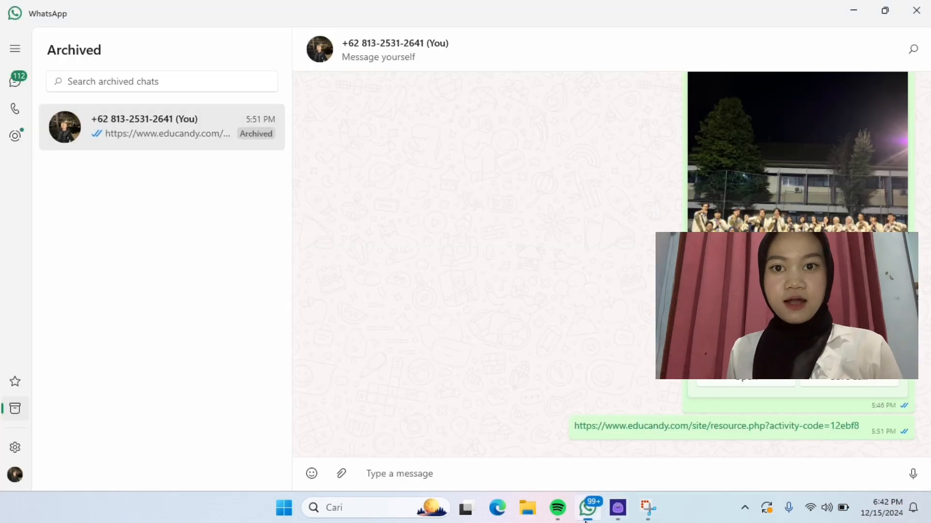
pyautogui.click(597, 426)
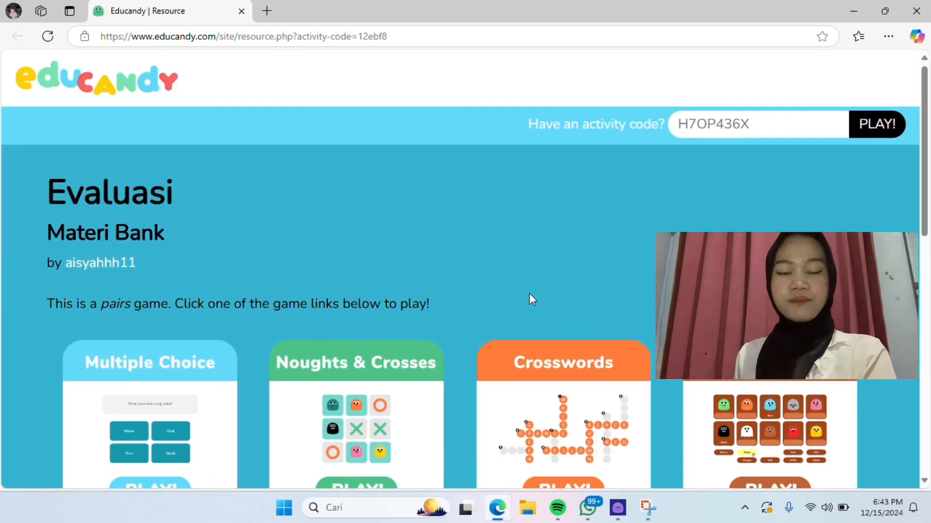
# Step: Look through the game types offered for the Evaluasi activity and start the Match-up game in full screen
pyautogui.scroll(-1, 529, 293)
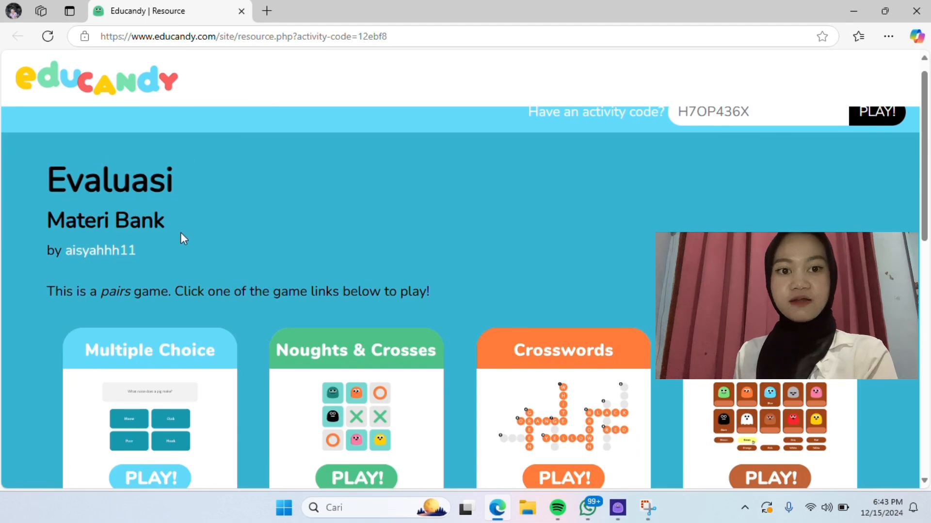
pyautogui.scroll(-2, 180, 236)
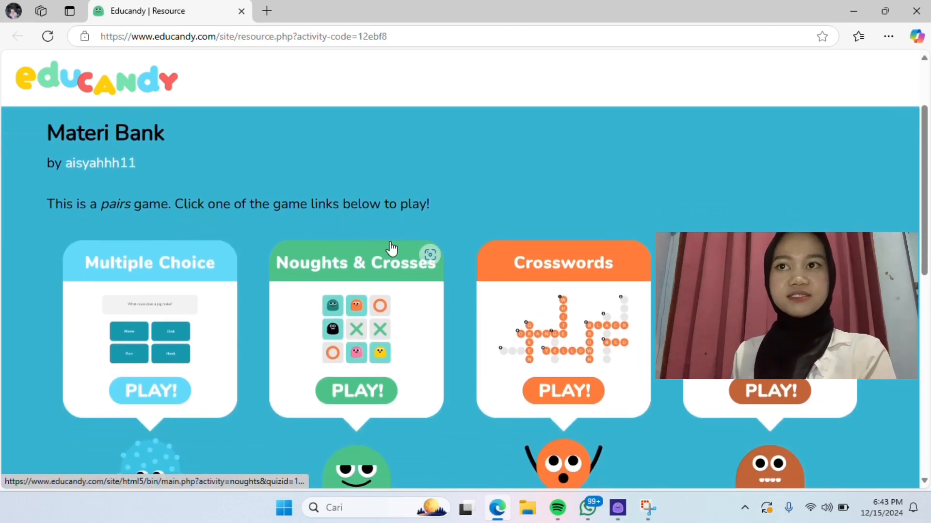
pyautogui.scroll(-1, 393, 249)
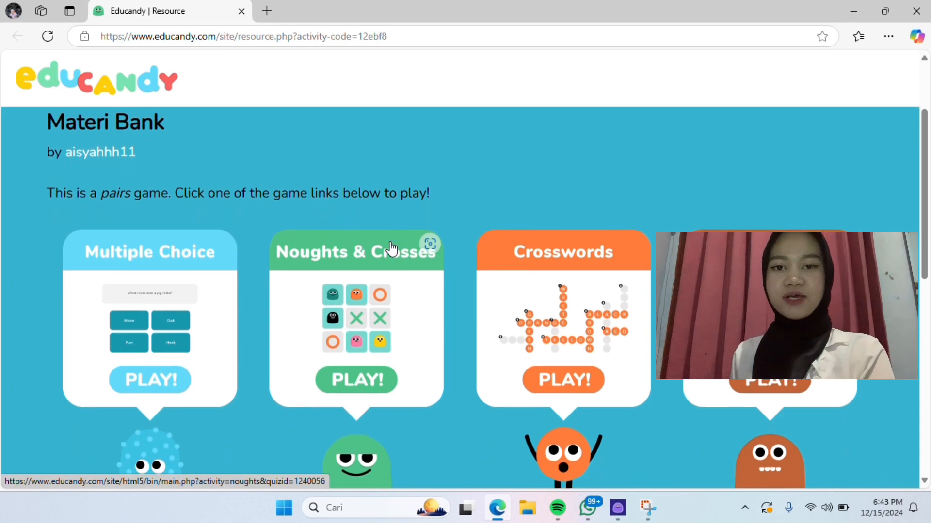
pyautogui.scroll(-3, 542, 178)
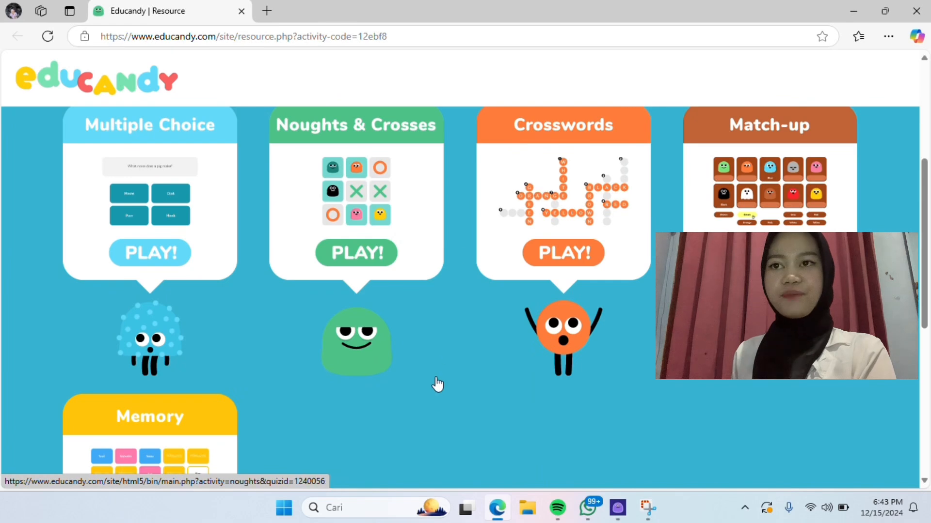
pyautogui.scroll(-3, 437, 391)
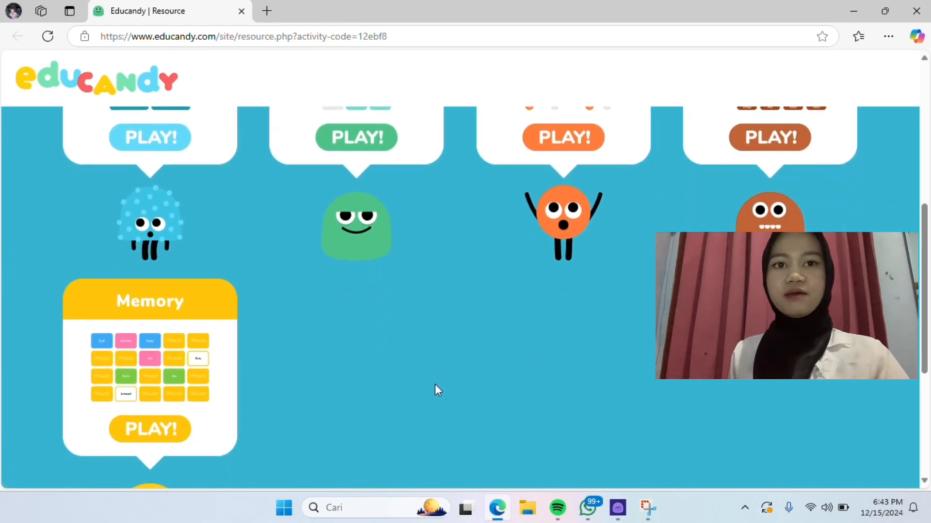
pyautogui.scroll(2, 435, 385)
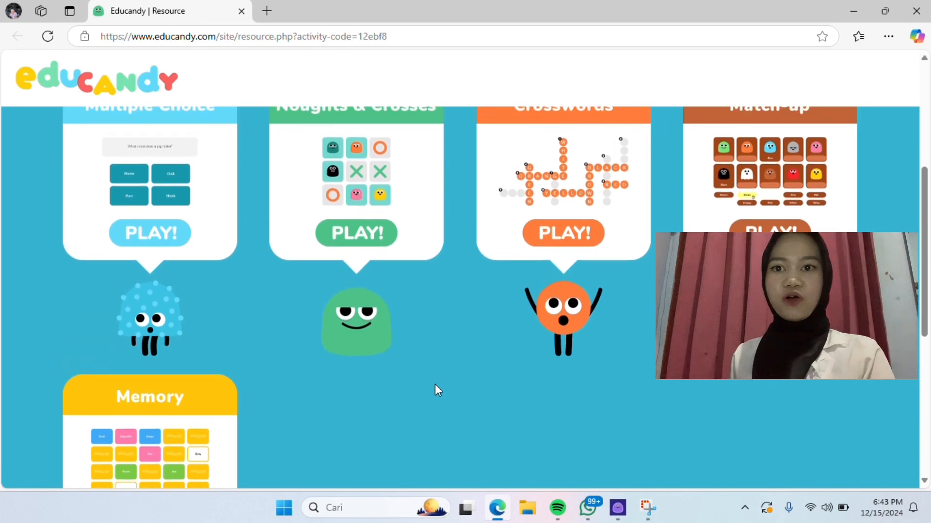
pyautogui.scroll(1, 435, 385)
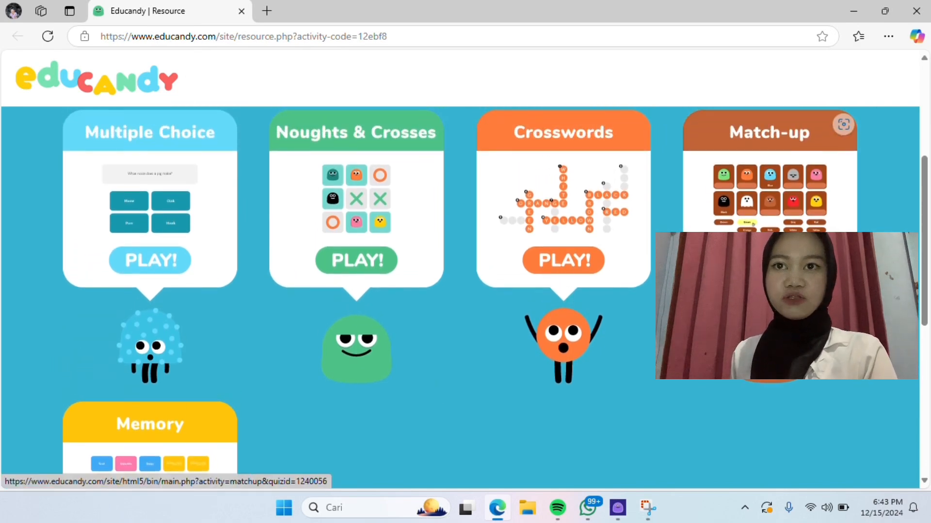
pyautogui.click(770, 260)
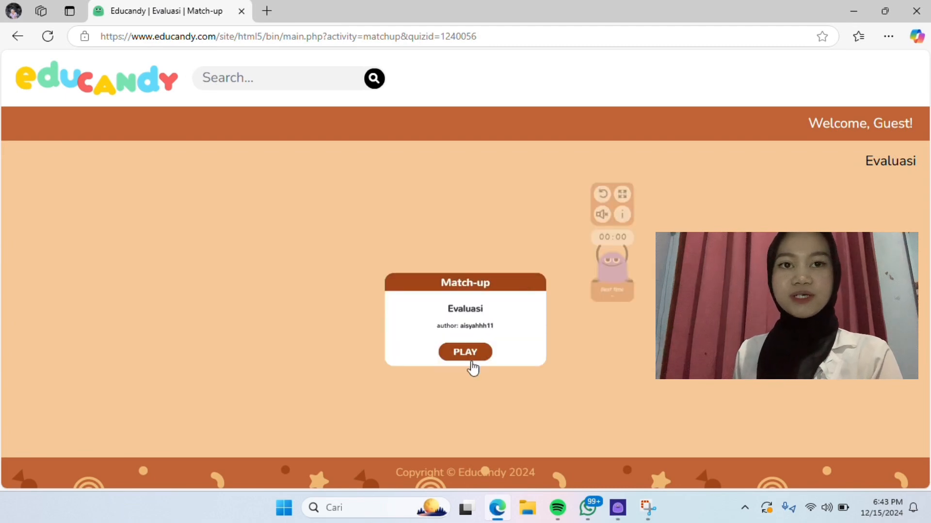
pyautogui.click(465, 356)
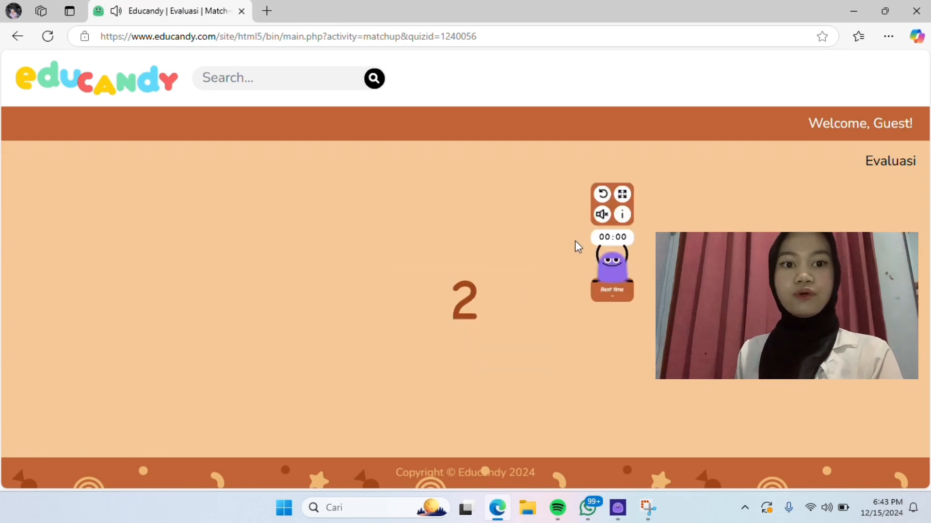
pyautogui.click(622, 194)
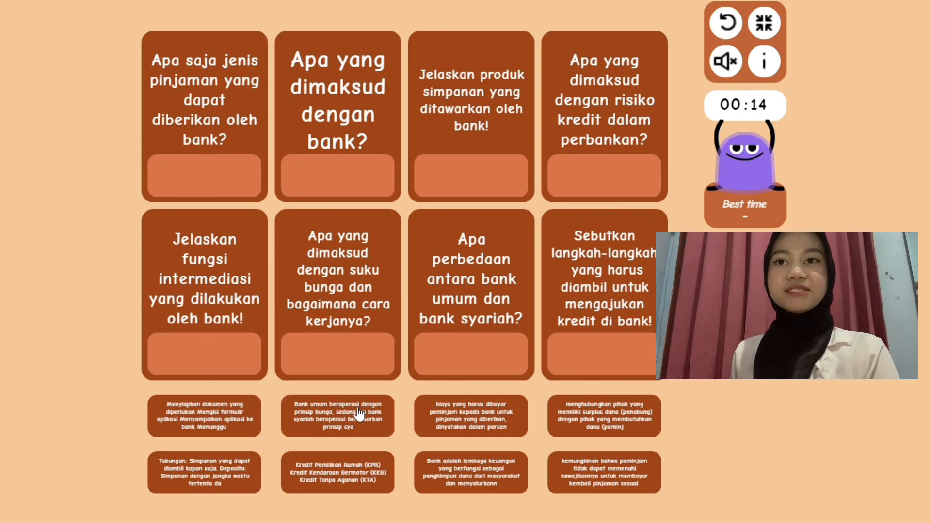
# Step: Match the answers to the questions on interest rates, the definition of a bank, credit application steps and the intermediation function
pyautogui.moveTo(453, 428); pyautogui.dragTo(320, 361)
pyautogui.moveTo(478, 491); pyautogui.dragTo(348, 44)
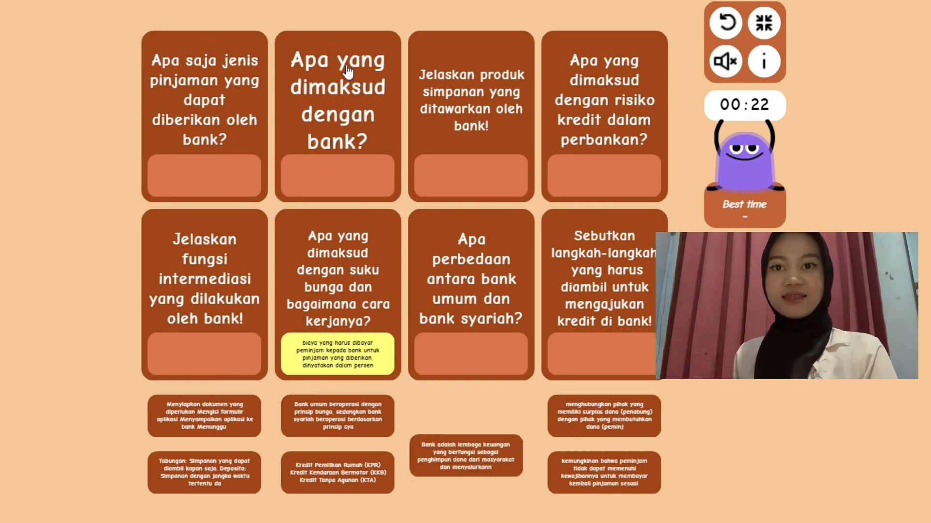
pyautogui.moveTo(457, 486); pyautogui.dragTo(334, 185)
pyautogui.moveTo(201, 421); pyautogui.dragTo(601, 354)
pyautogui.moveTo(587, 419); pyautogui.dragTo(203, 356)
# Step: Match the remaining answers to the questions on bank umum versus bank syariah, credit risk, loan types and savings products
pyautogui.moveTo(315, 417); pyautogui.dragTo(457, 371)
pyautogui.moveTo(581, 475); pyautogui.dragTo(577, 112)
pyautogui.moveTo(369, 451); pyautogui.dragTo(209, 175)
pyautogui.moveTo(213, 470); pyautogui.dragTo(483, 158)
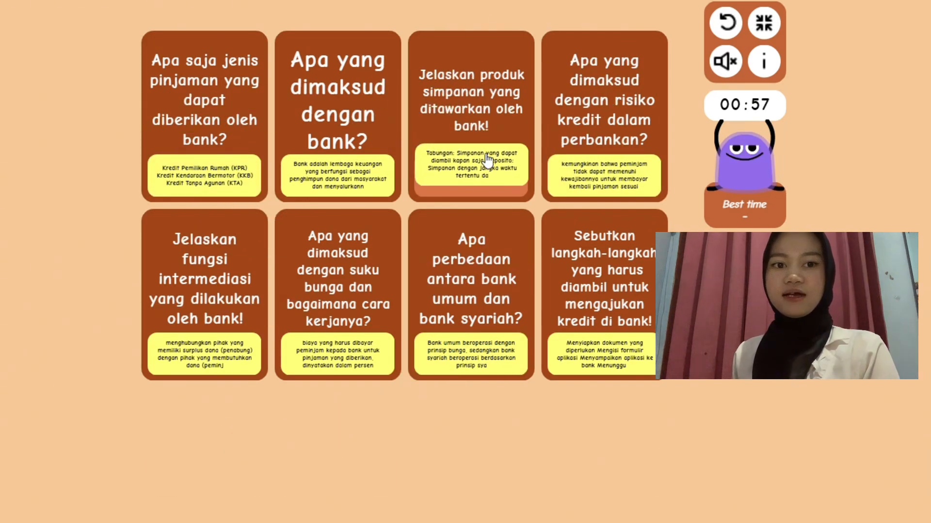